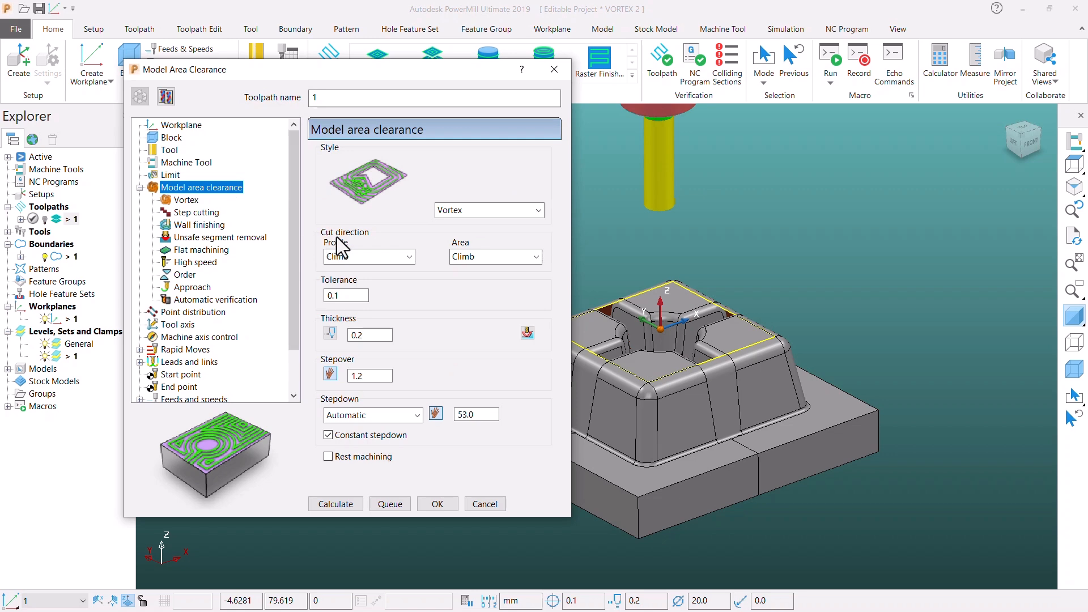
- Review the stepover, Vortex, step cutting, link, lead-in and lead-out settings of the Vortex model area clearance toolpath
double_click(366, 376)
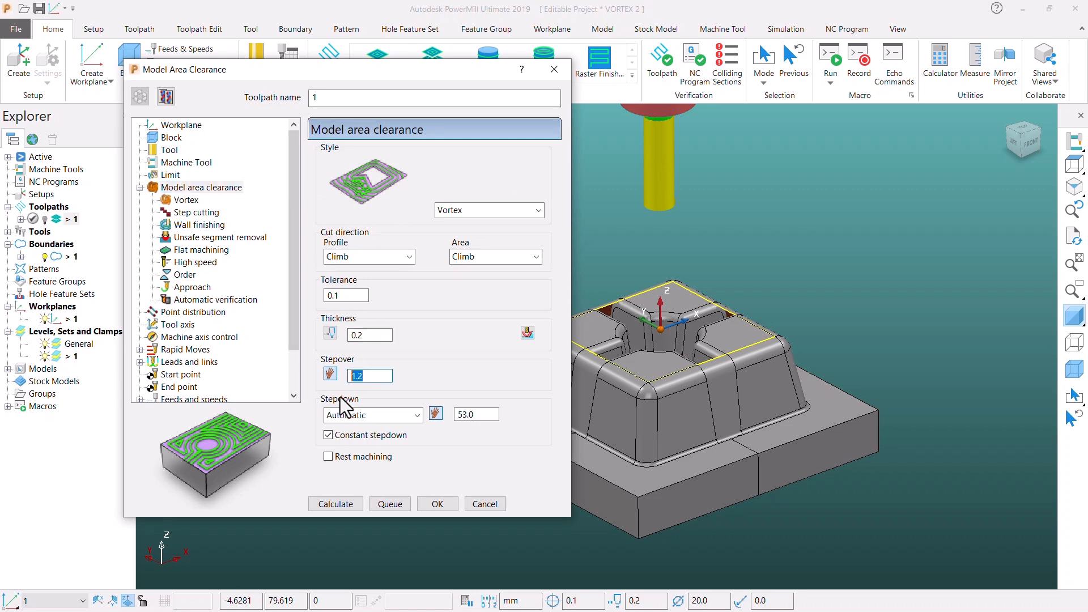
click(187, 200)
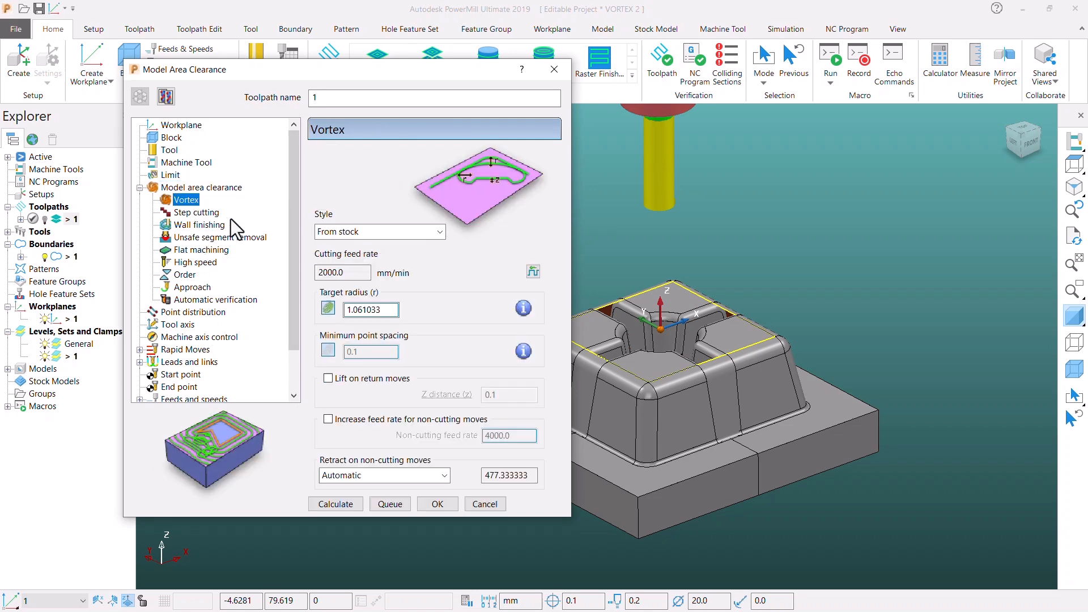
click(188, 213)
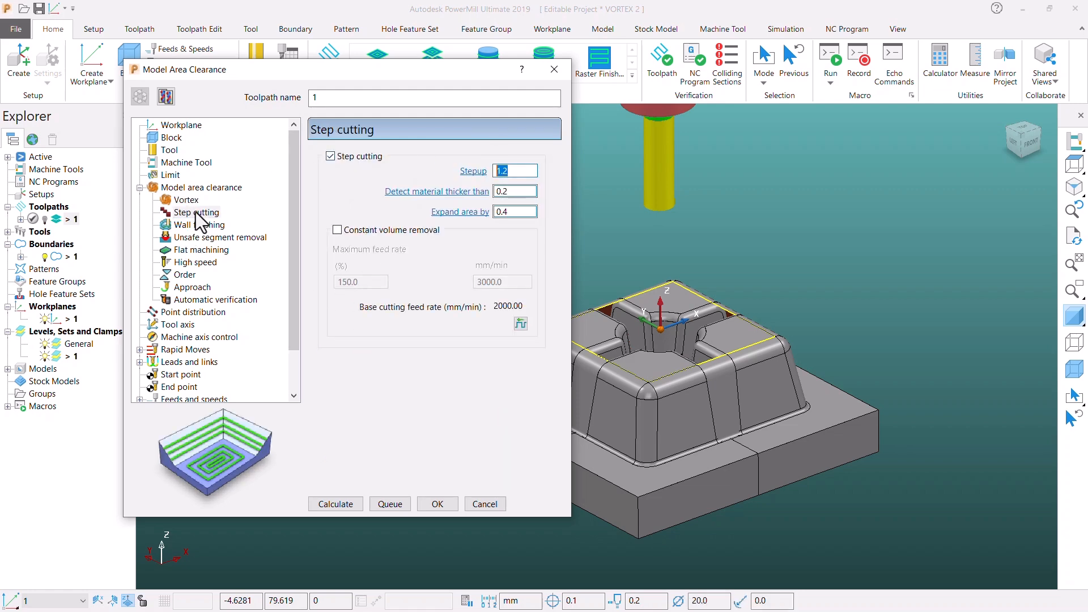
click(189, 362)
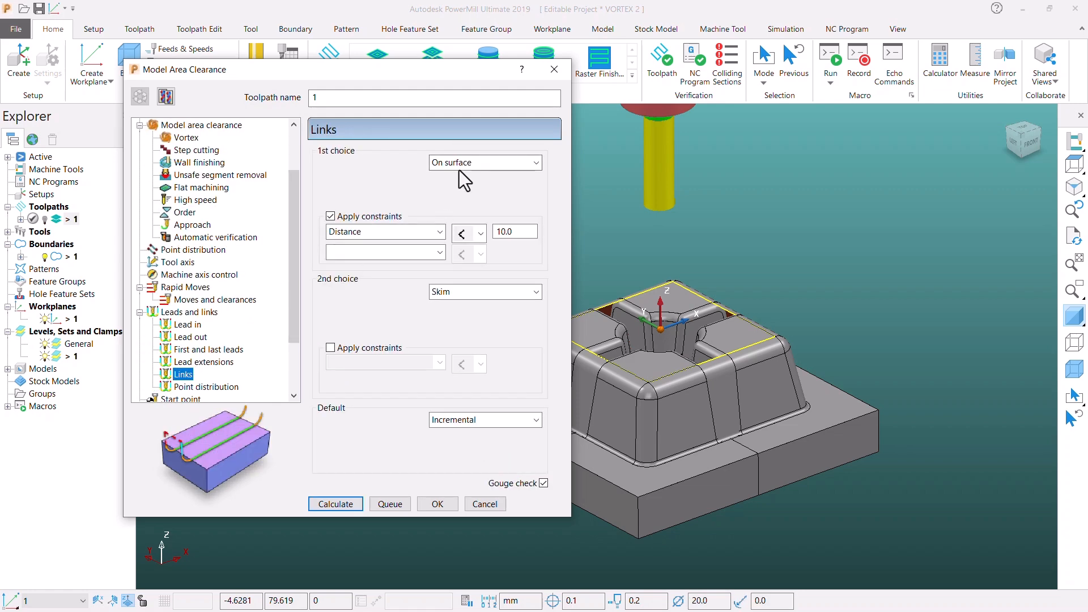
click(180, 327)
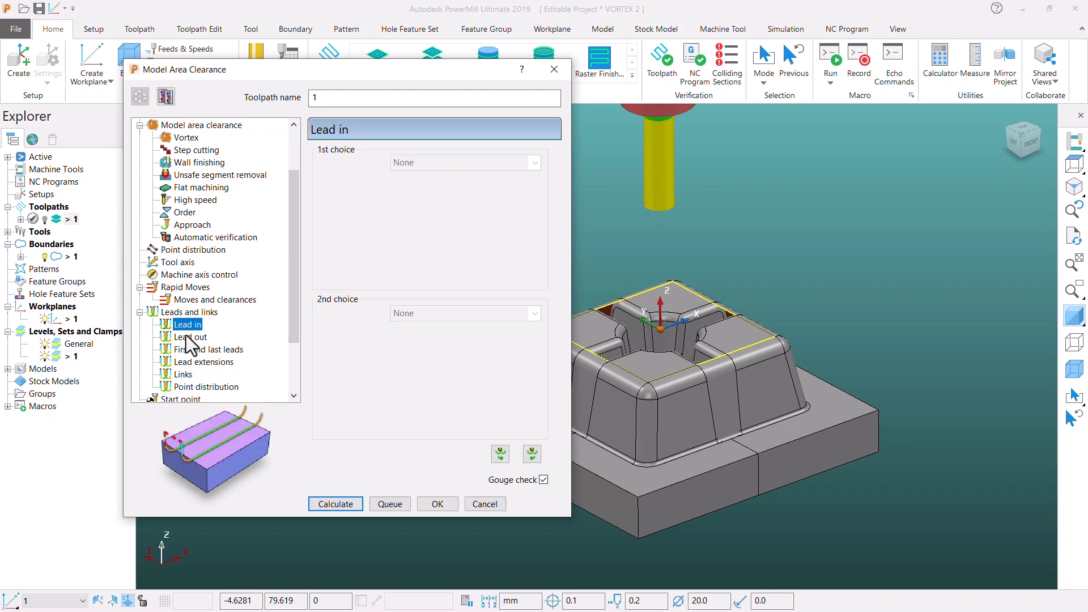
click(187, 337)
scroll(193, 347, down, 1)
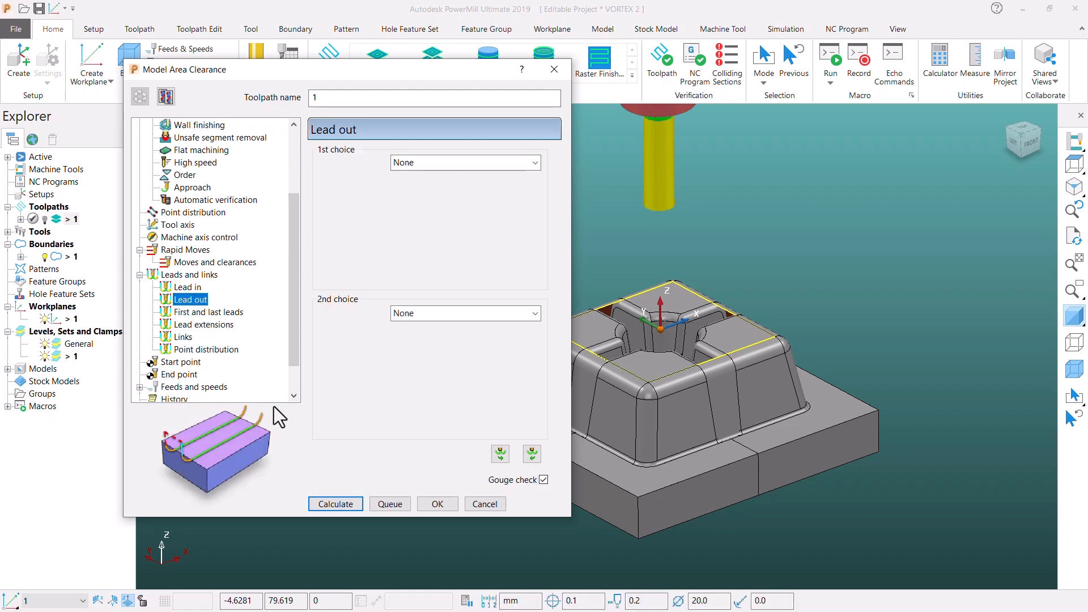
- Calculate the Vortex model area clearance toolpath and accept its settings
click(335, 503)
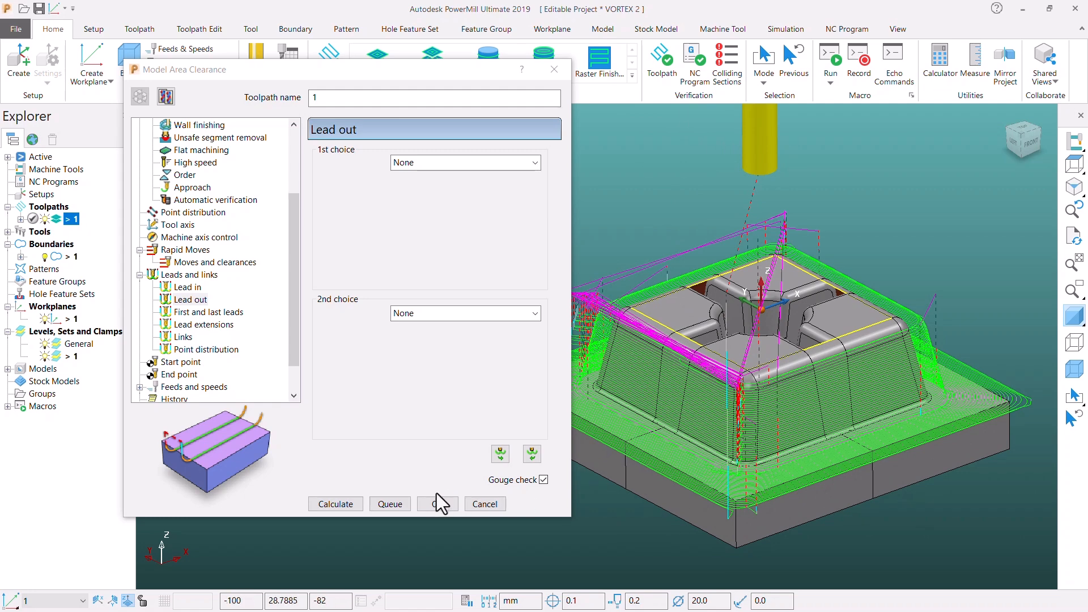
click(436, 503)
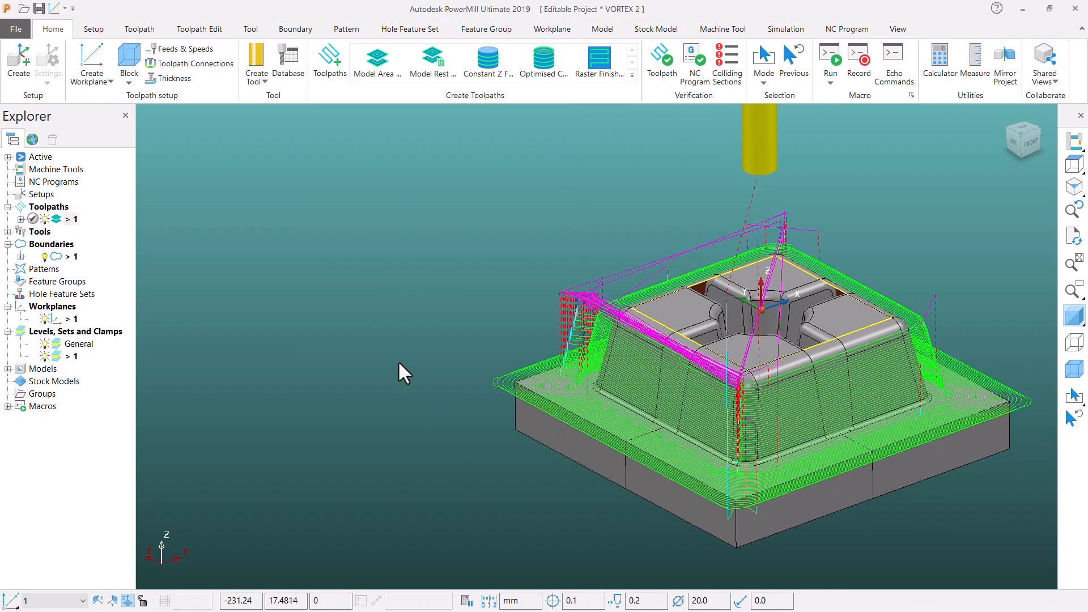
scroll(527, 281, down, 1)
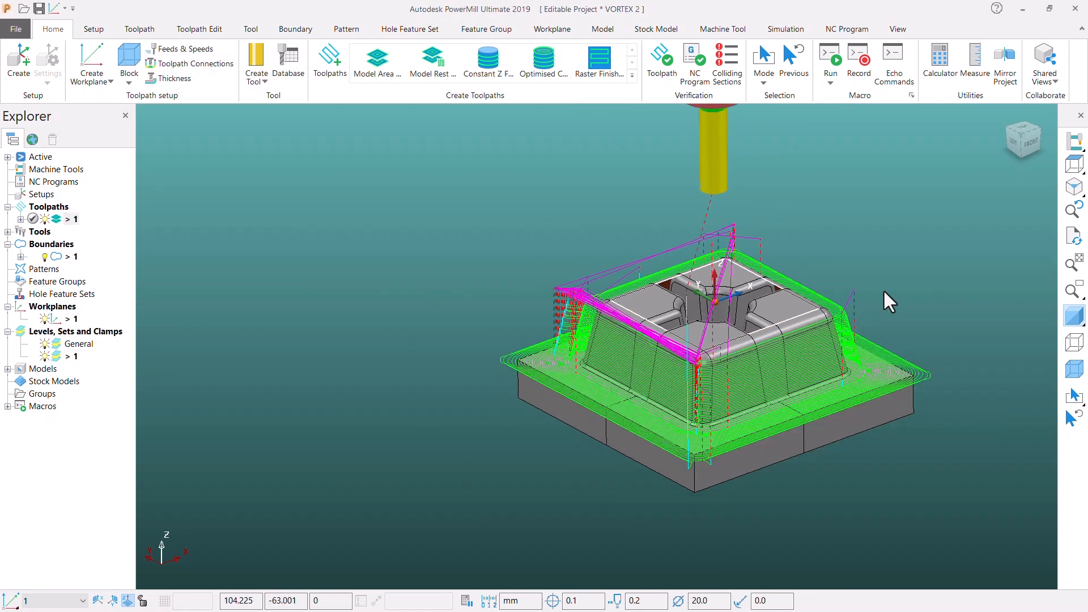
scroll(883, 289, up, 1)
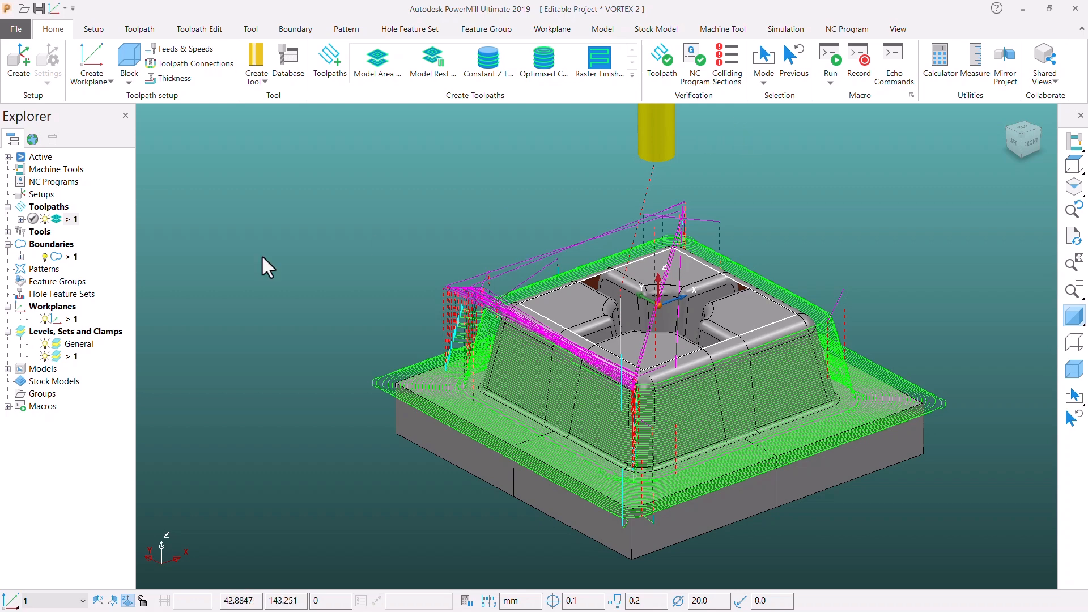
- Check the statistics of toolpath 1 for its machining time, lengths and number of lifts
right_click(55, 221)
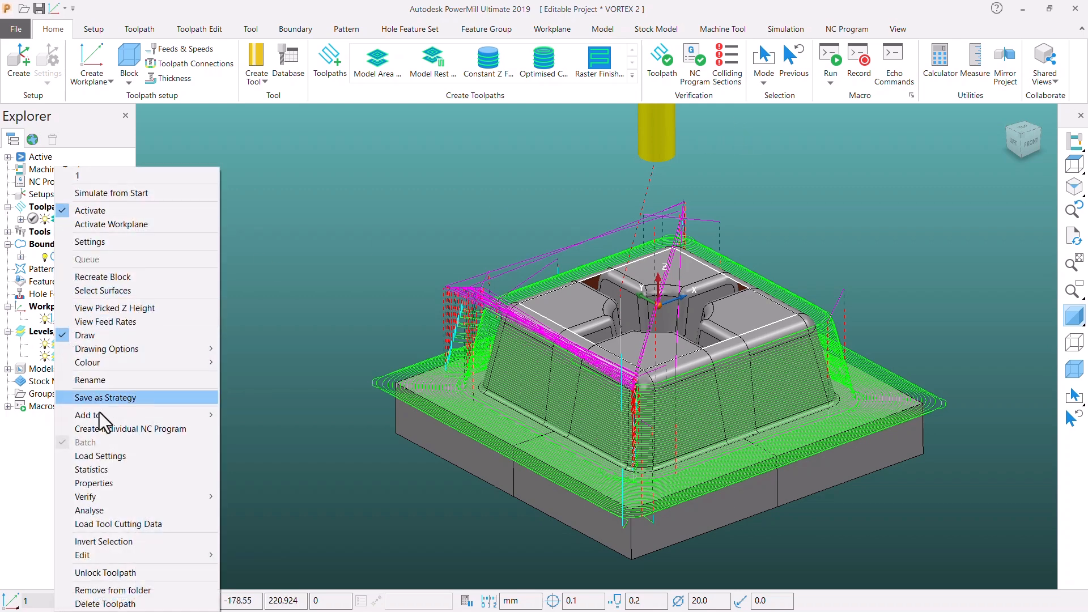
click(114, 474)
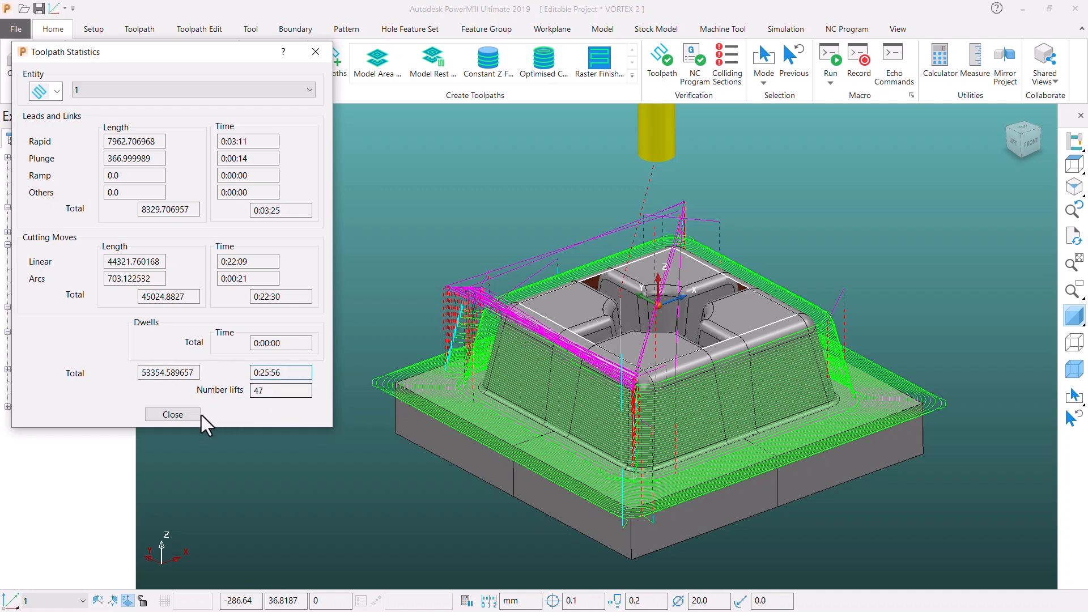
click(182, 416)
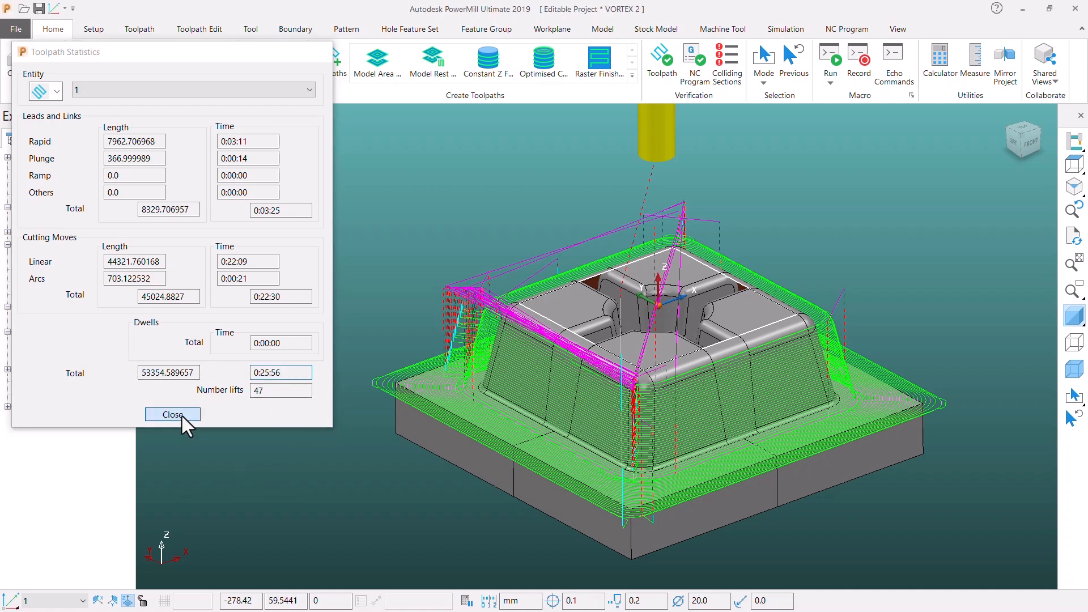
- Turn on the ViewMill stock simulation, hide the drawn toolpath 1 and choose the entity to simulate
click(780, 29)
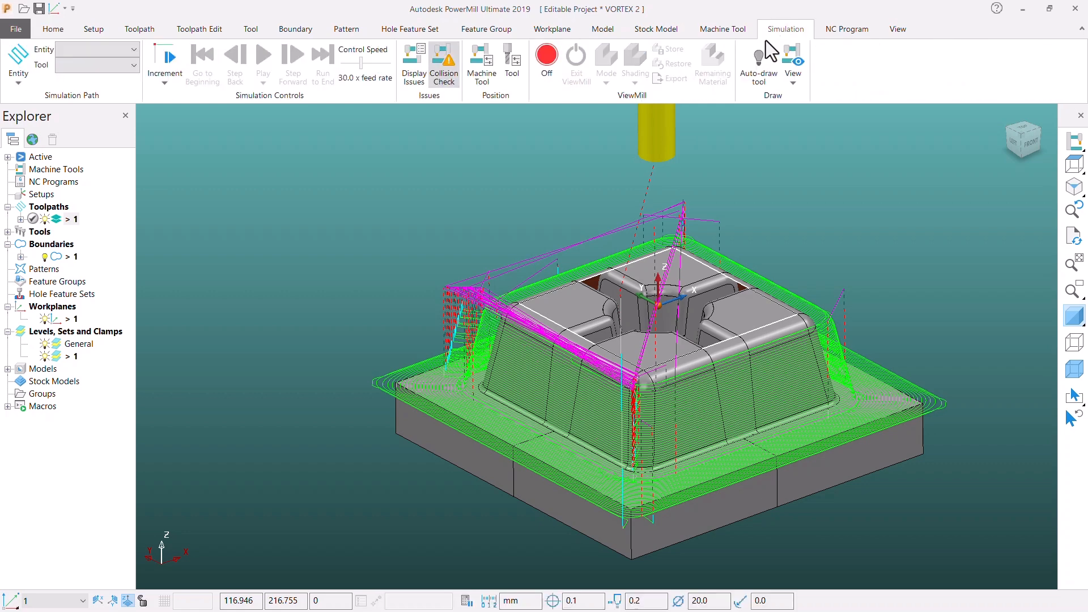
click(547, 62)
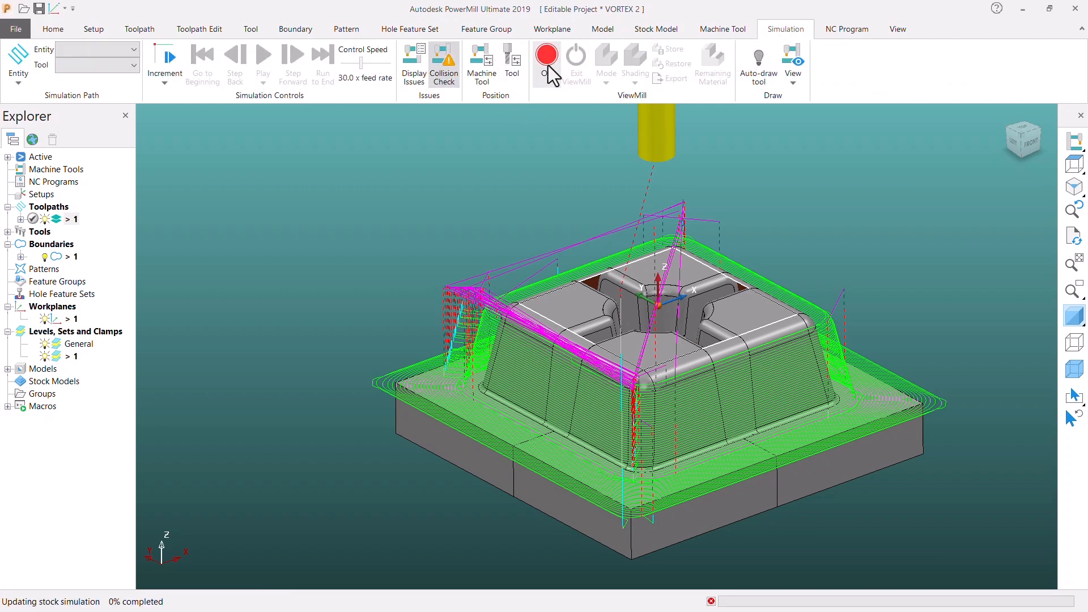
click(44, 220)
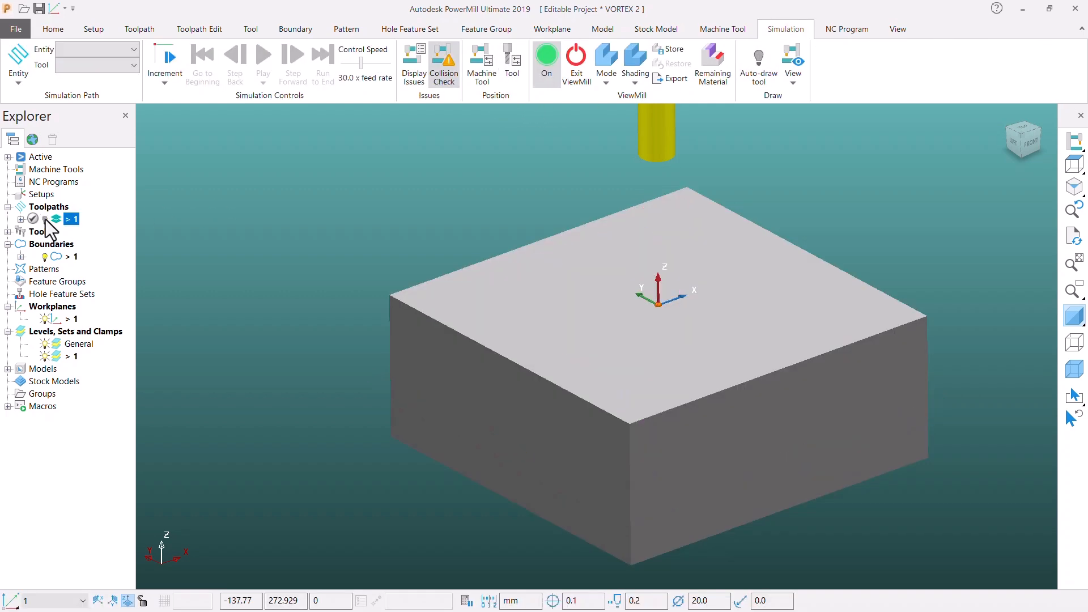
click(129, 50)
click(92, 102)
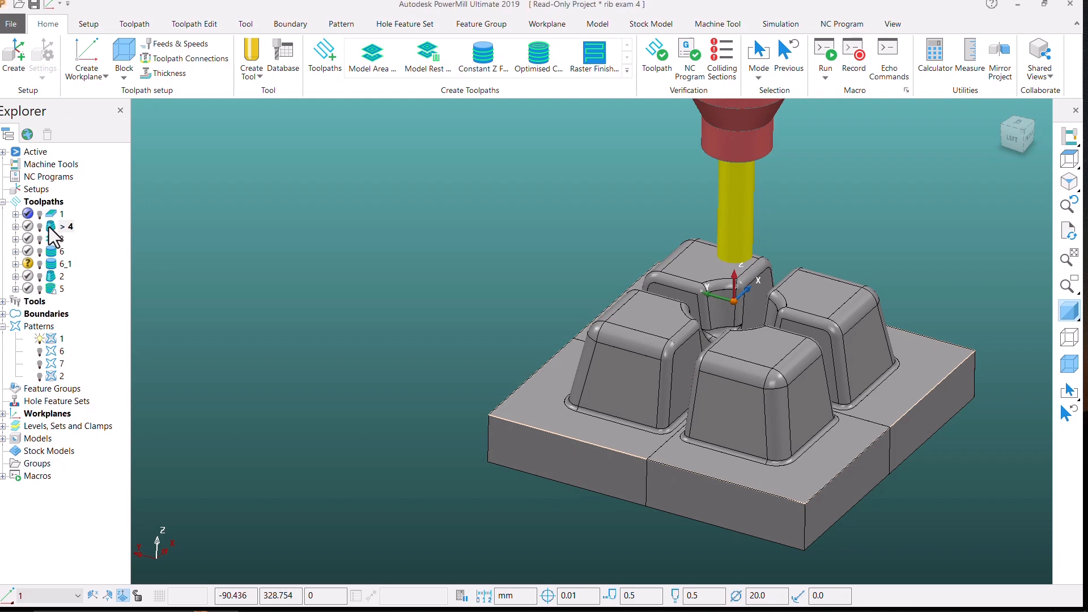
- Open the settings of toolpath 4 and unlock its 3D offset finishing parameters for editing
right_click(52, 226)
click(93, 239)
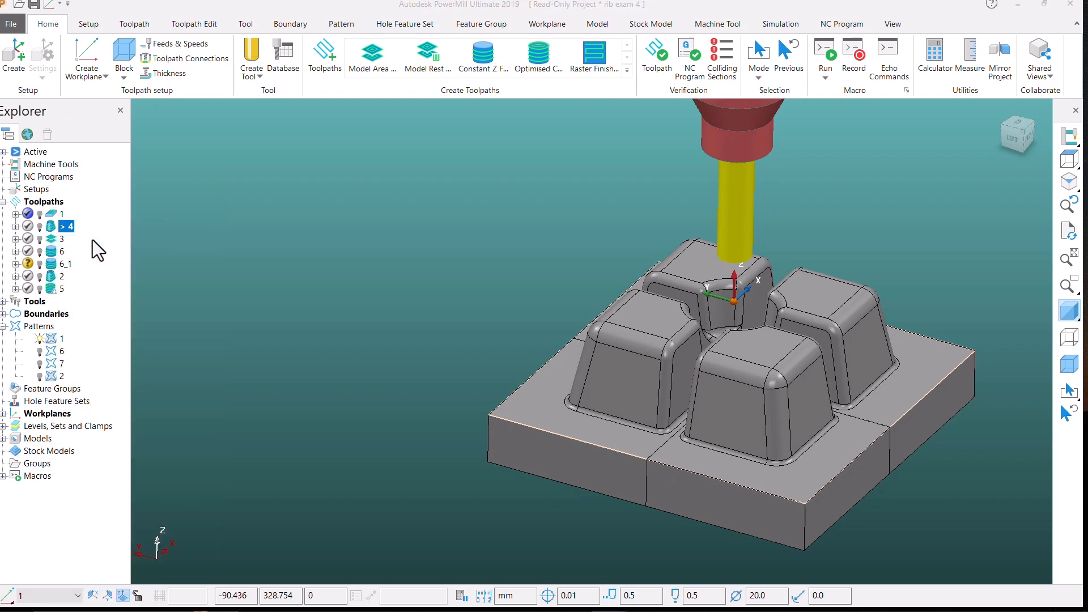
click(141, 97)
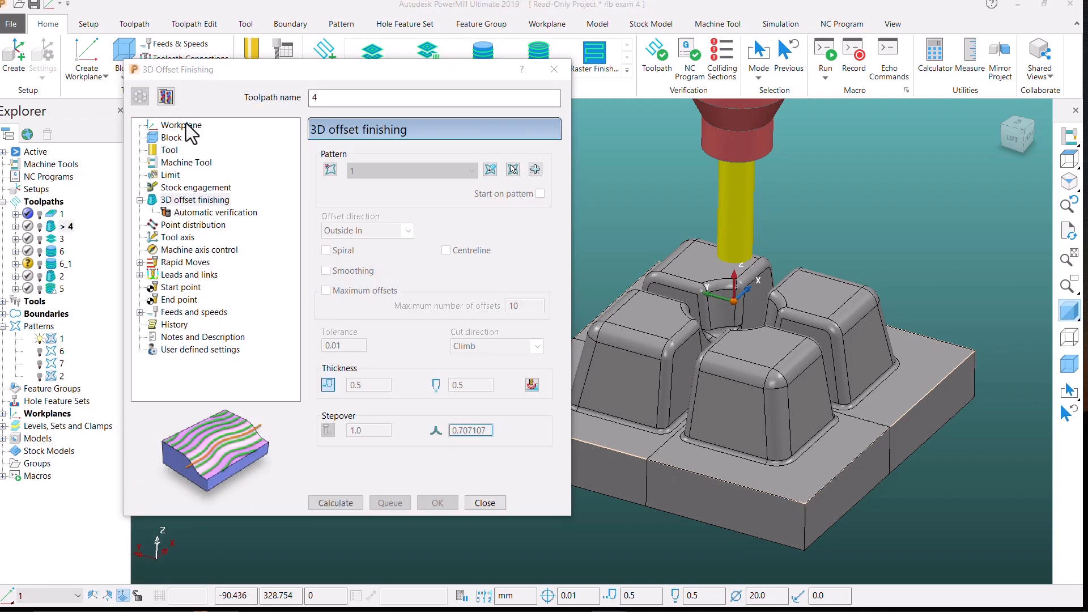
click(231, 145)
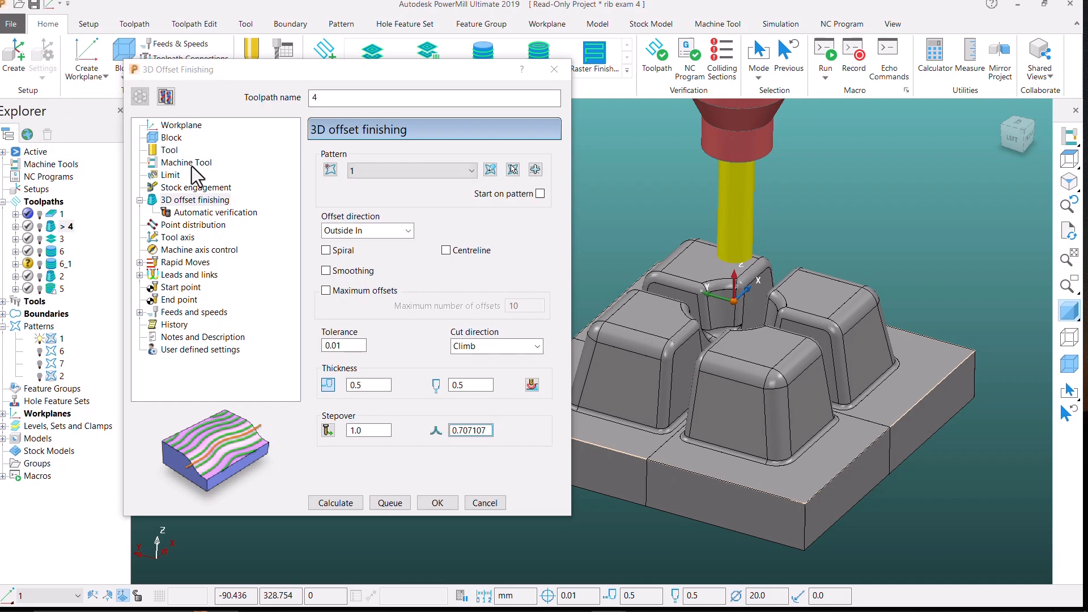
- Check the tool geometry, the boundary and Z limits, and the main 3D offset finishing parameters
click(169, 150)
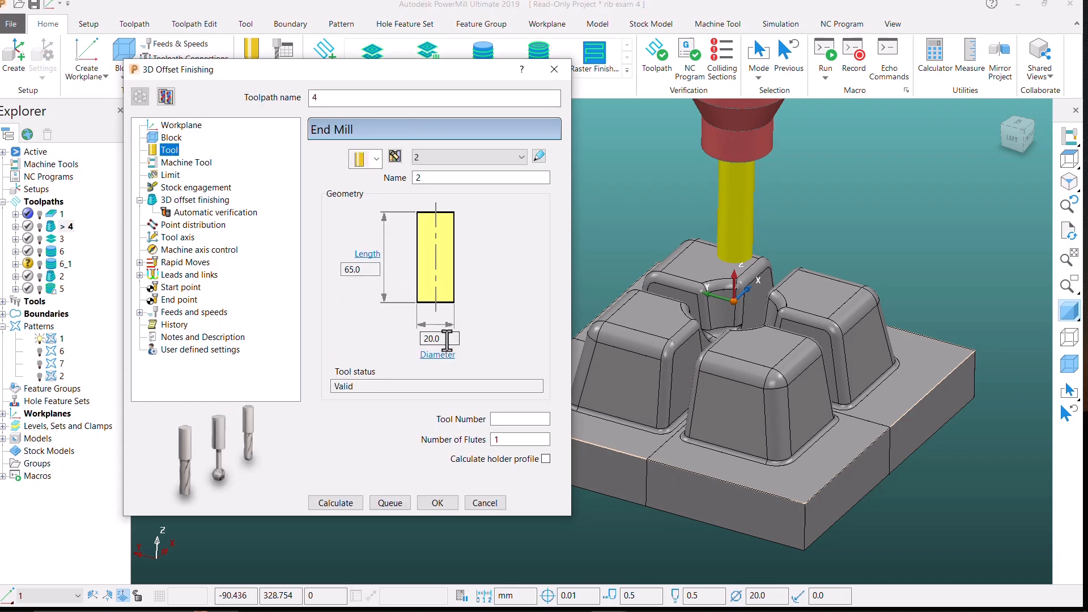
click(170, 175)
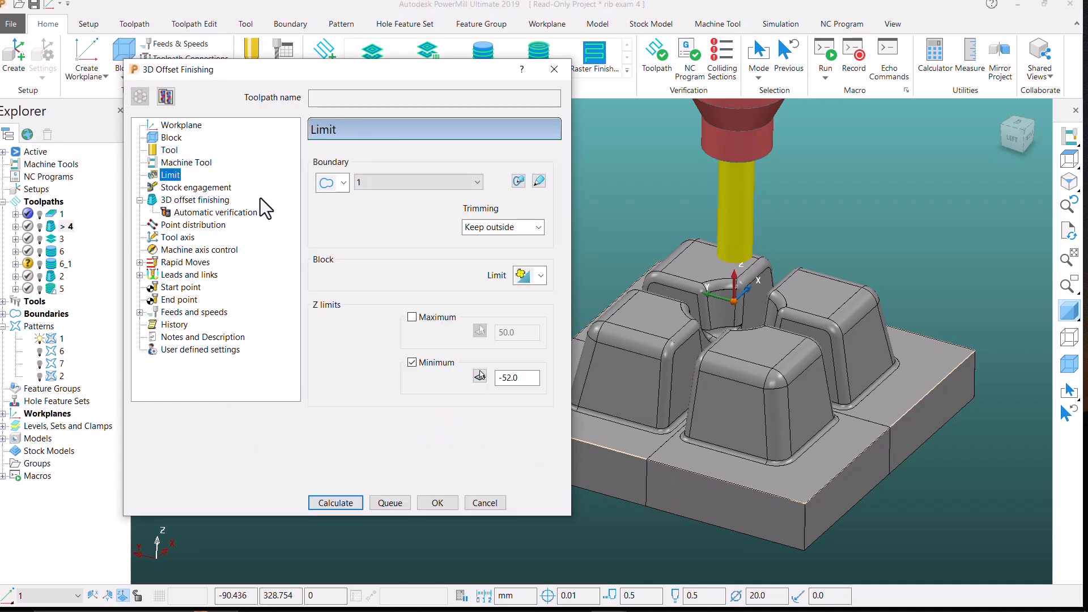
click(172, 200)
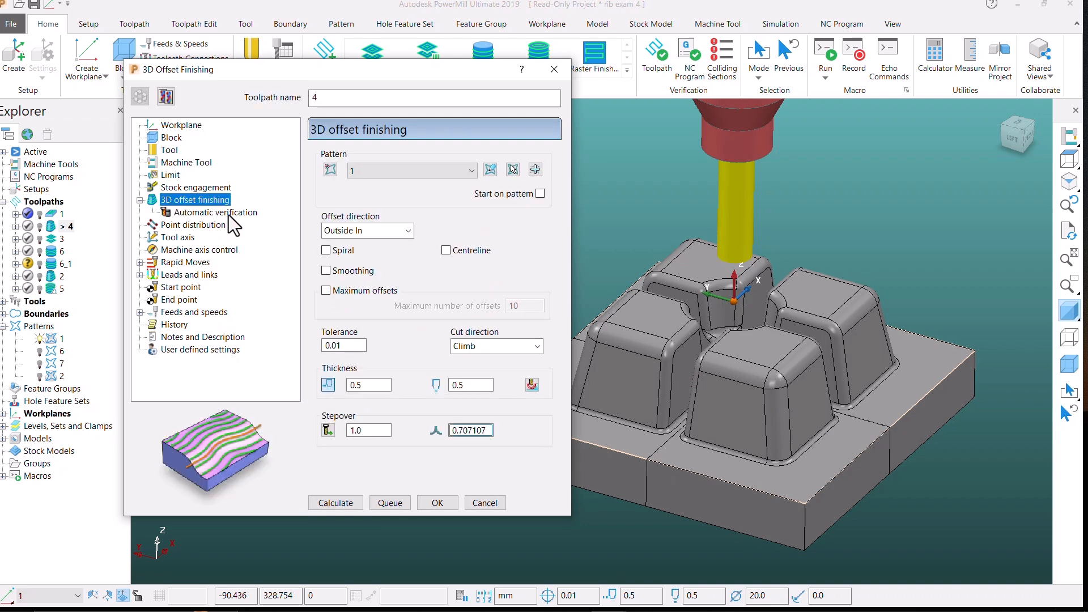
- Select pattern 1 for the 3D offset finishing, with the model shading turned off temporarily to view the pattern
click(1066, 315)
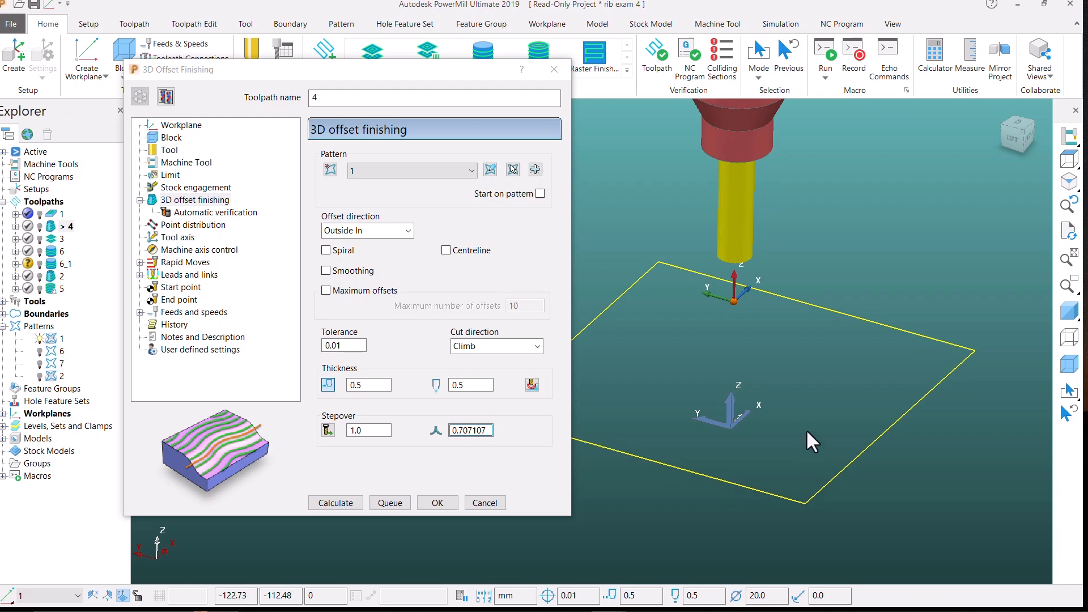
click(399, 171)
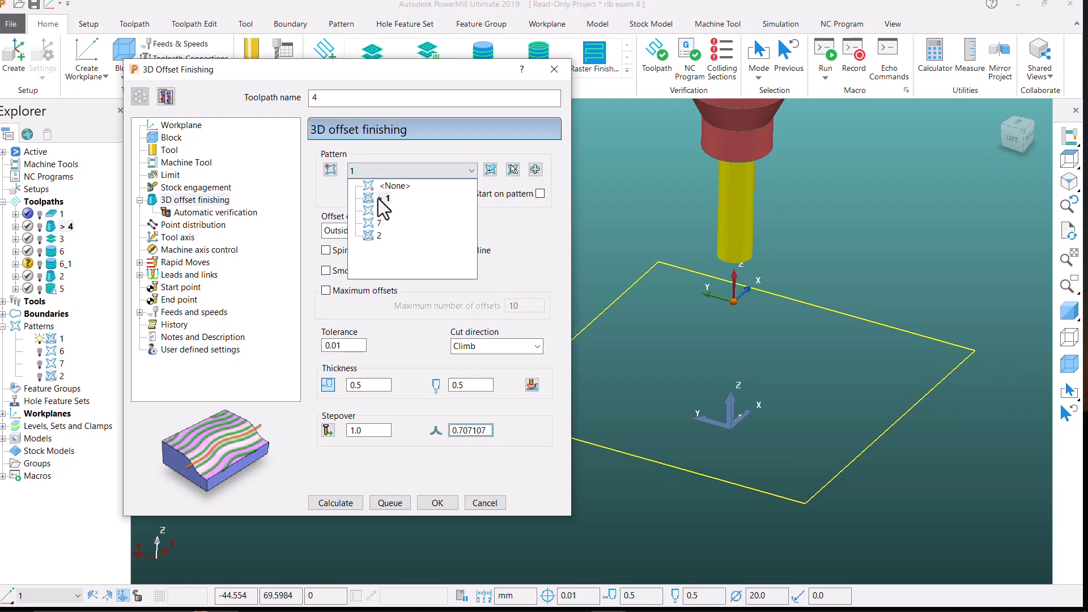
click(381, 199)
click(1069, 311)
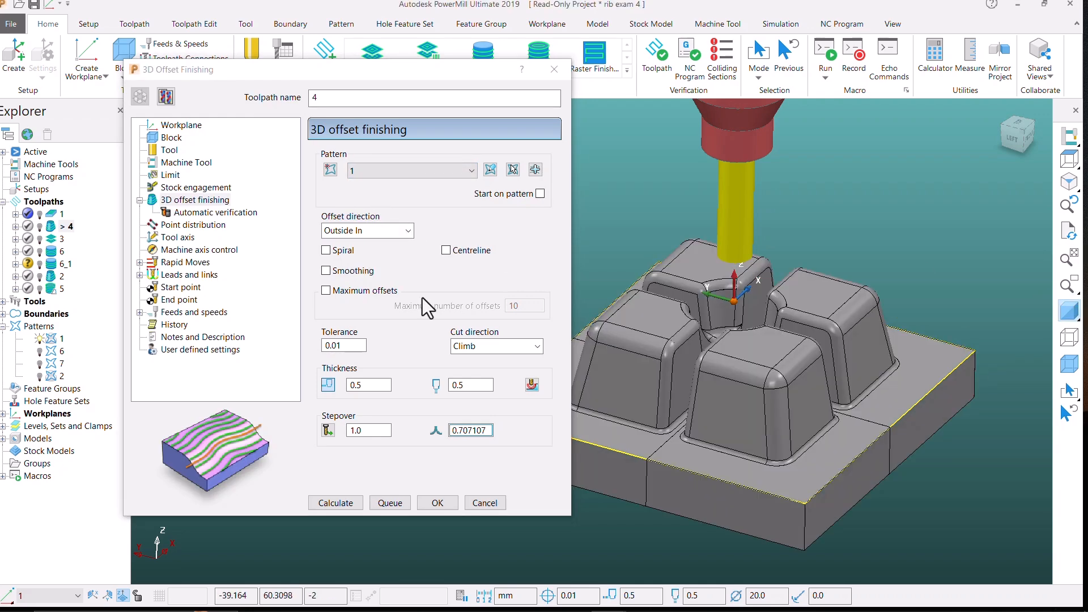
- Check the lead-in, lead-out and link settings of toolpath 4, calculate the toolpath and close its settings
click(170, 275)
click(179, 287)
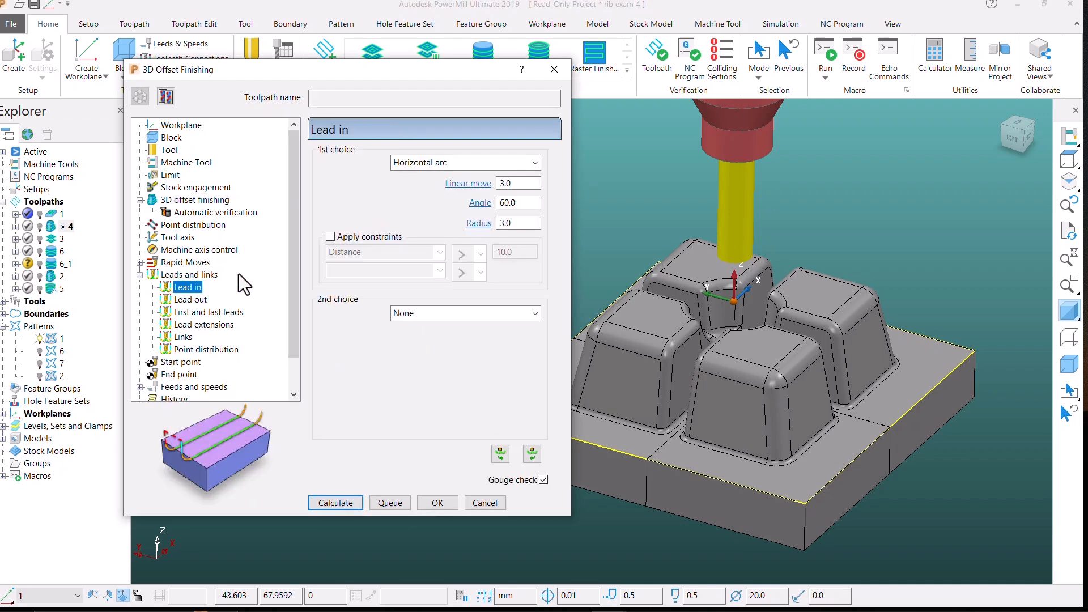
click(191, 299)
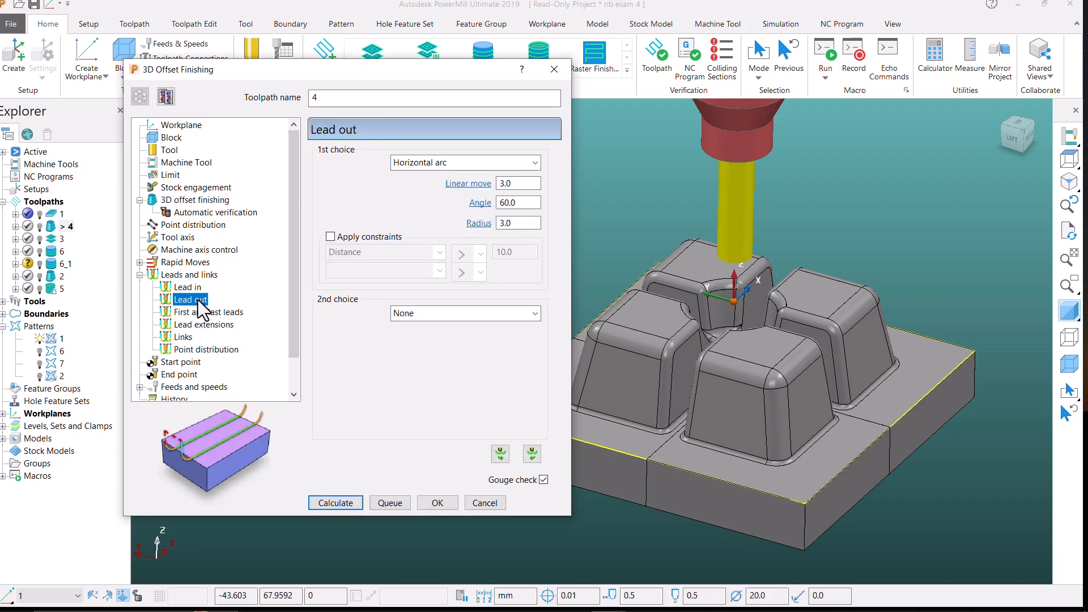
click(183, 338)
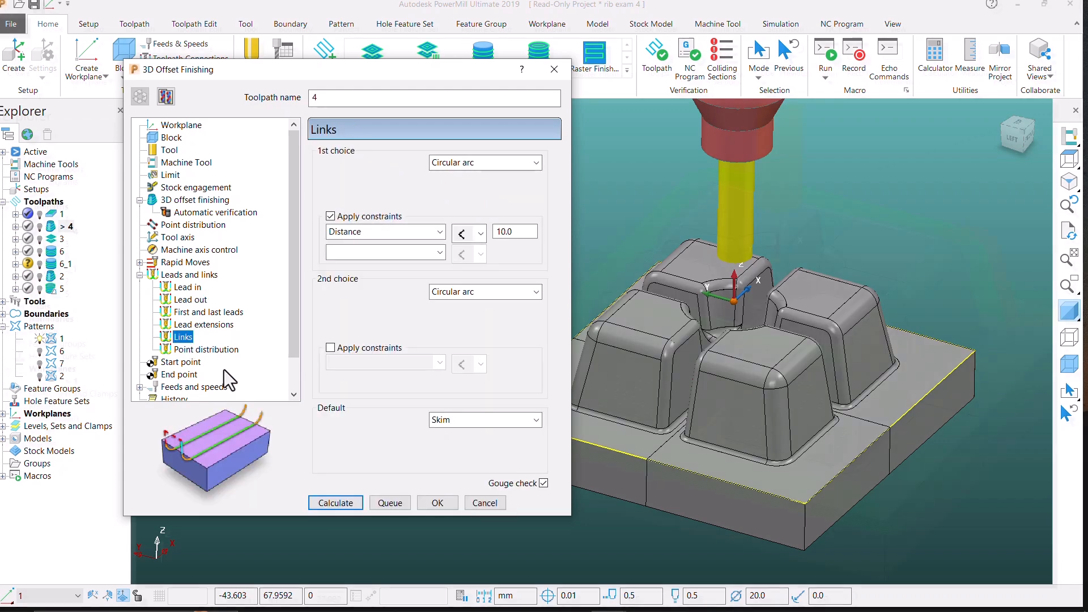
click(347, 503)
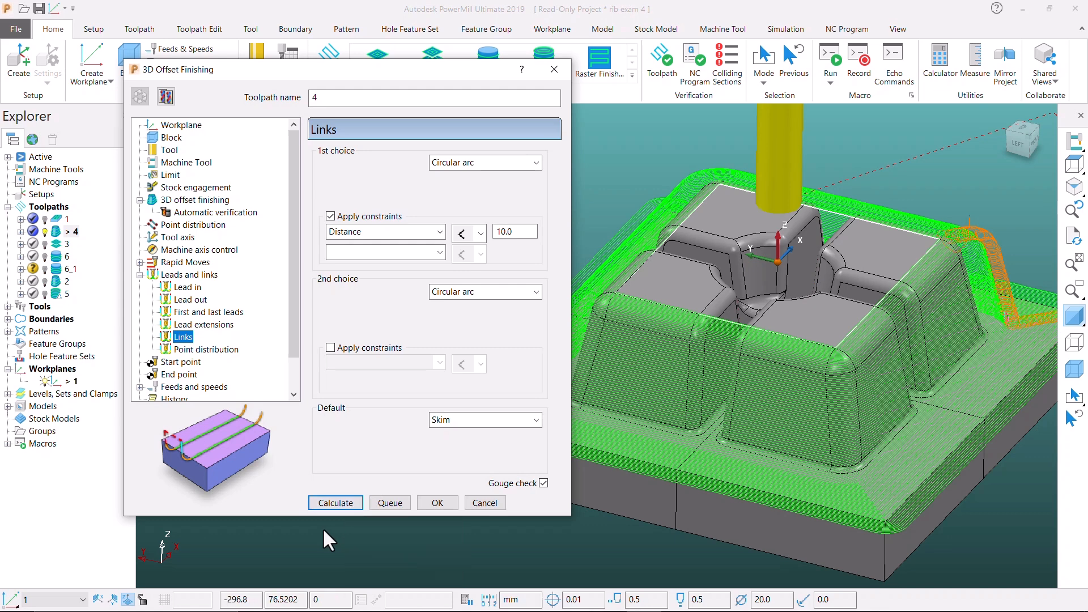
click(553, 70)
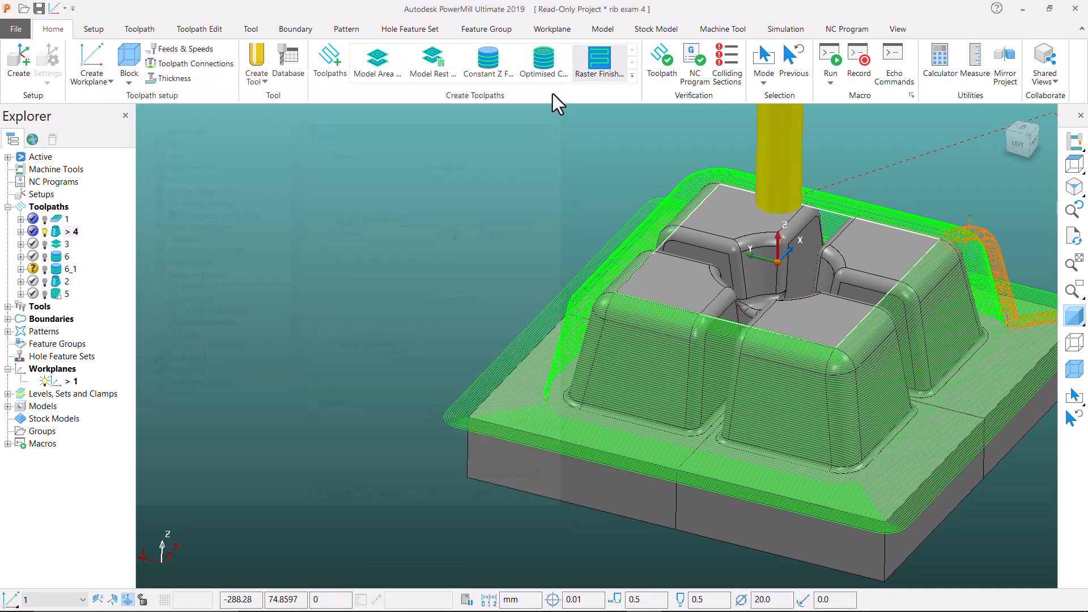
- Examine the calculated 3D offset finishing toolpath and its arc links at the base corner and along the block's sloping edge
scroll(420, 260, down, 2)
scroll(407, 267, down, 1)
middle_drag(708, 267, 651, 262)
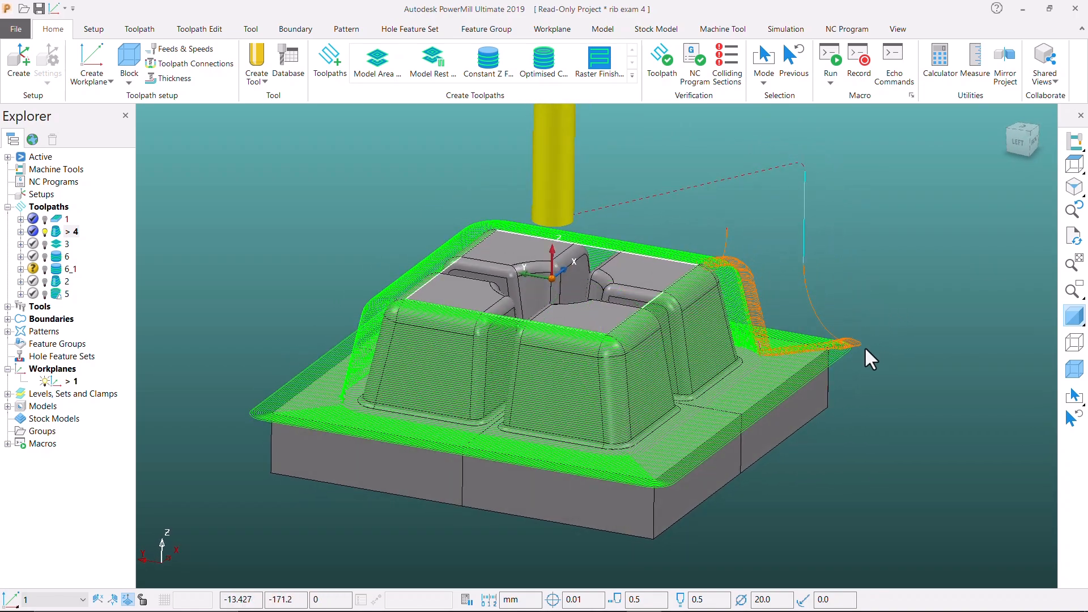
scroll(821, 335, up, 5)
scroll(818, 325, down, 1)
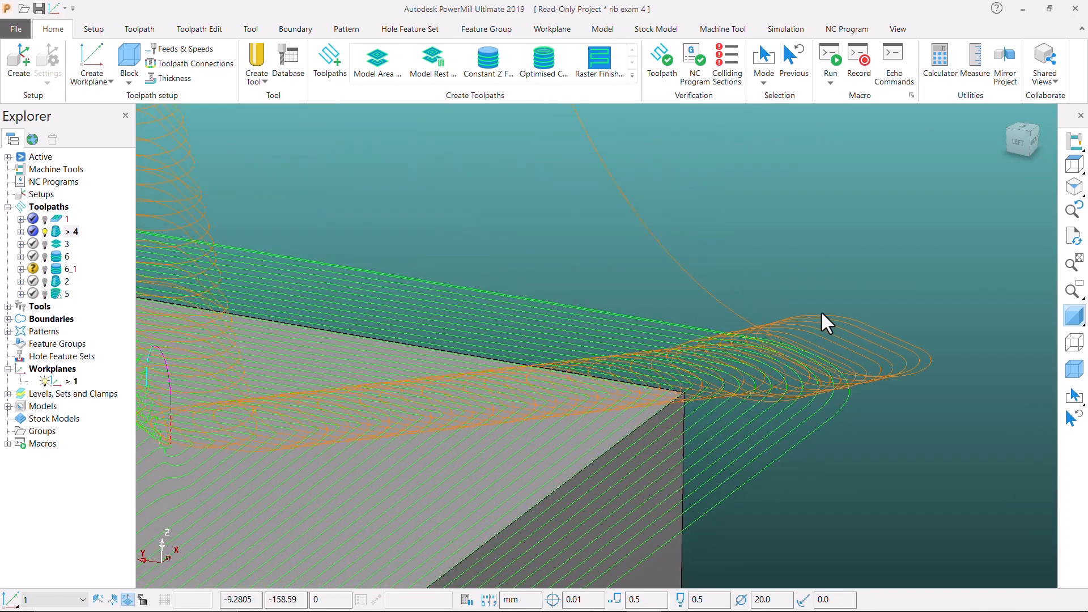
scroll(821, 311, down, 3)
middle_drag(797, 490, 588, 229)
scroll(567, 233, up, 4)
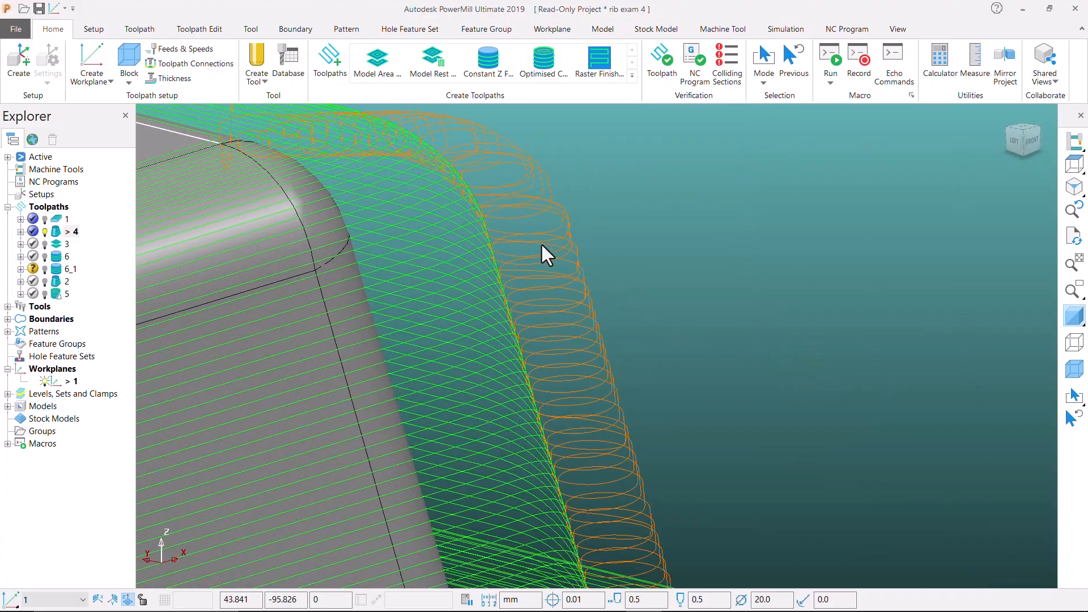
scroll(396, 219, up, 1)
middle_drag(355, 202, 637, 369)
scroll(465, 396, up, 1)
scroll(448, 390, down, 2)
scroll(434, 391, up, 3)
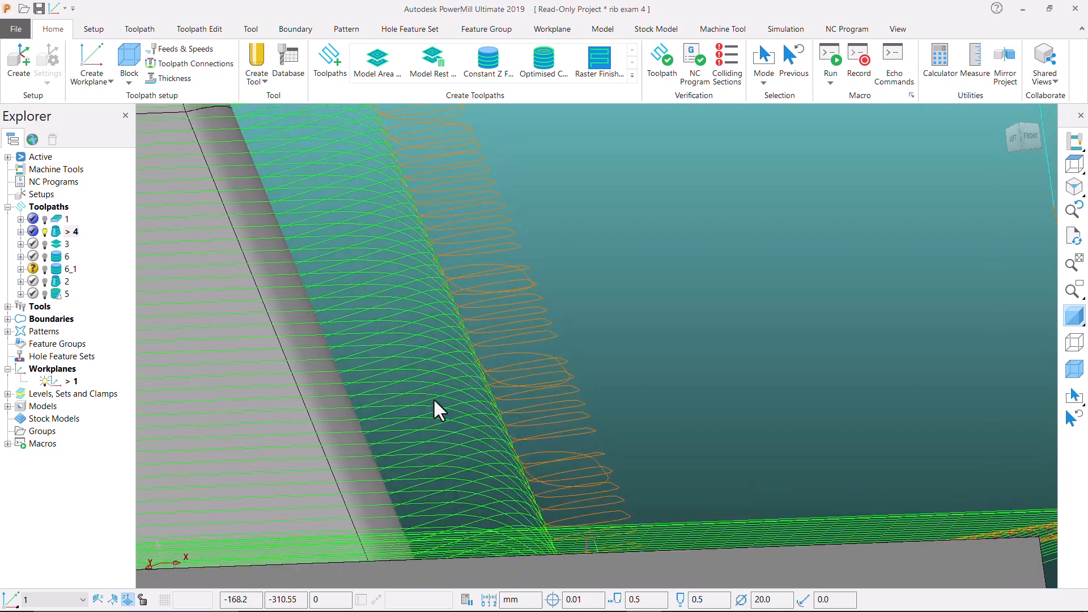
- Examine the 3D offset finishing toolpath from the arc links on the sloping edge out to the whole block
scroll(496, 430, down, 3)
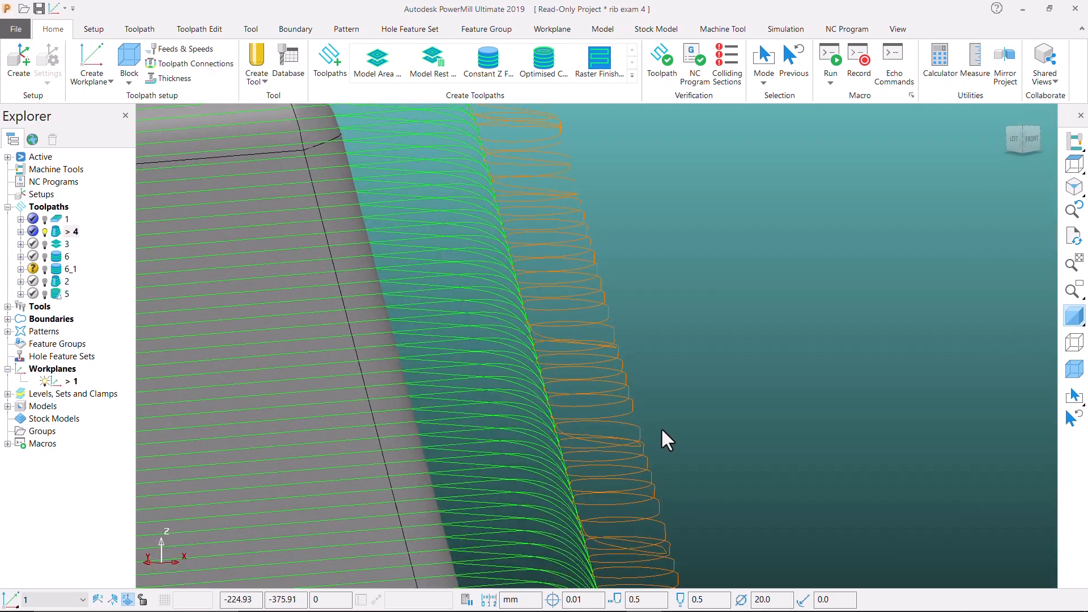
scroll(798, 349, down, 3)
scroll(797, 347, down, 3)
middle_drag(797, 347, 462, 417)
scroll(461, 418, down, 2)
middle_drag(740, 267, 735, 243)
scroll(736, 243, down, 2)
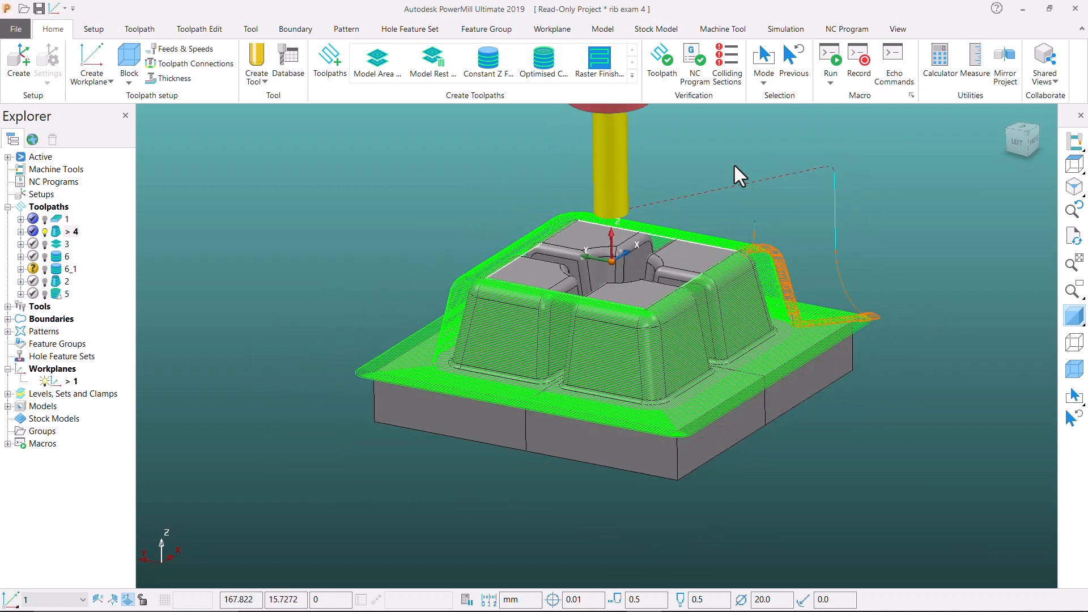
scroll(845, 446, down, 2)
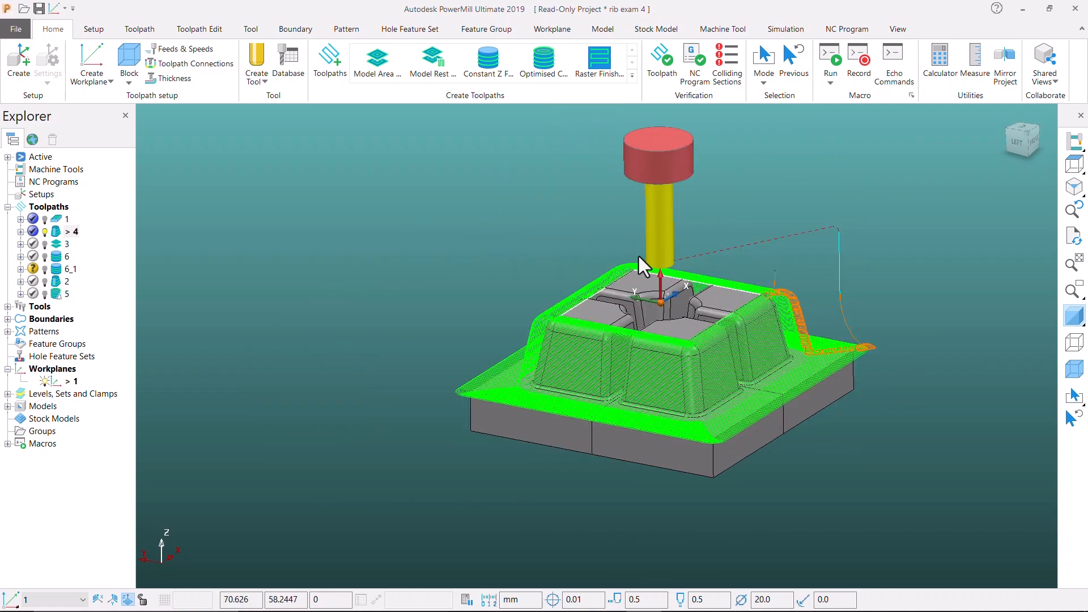
scroll(639, 256, up, 1)
- Review the statistics of toolpath 4, including its machining time and number of lifts, and close them
click(786, 29)
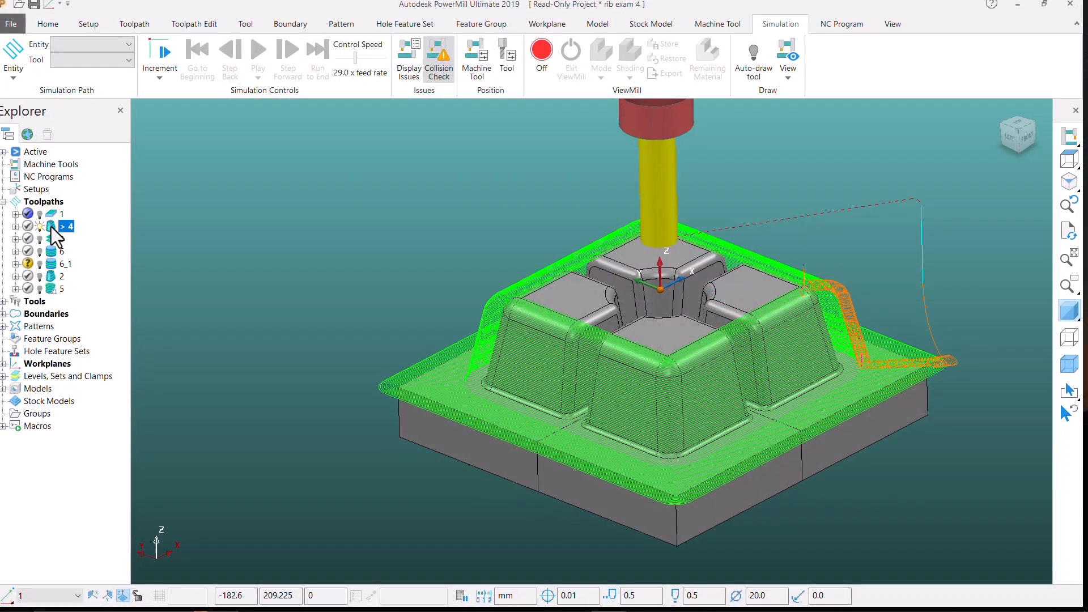
right_click(51, 226)
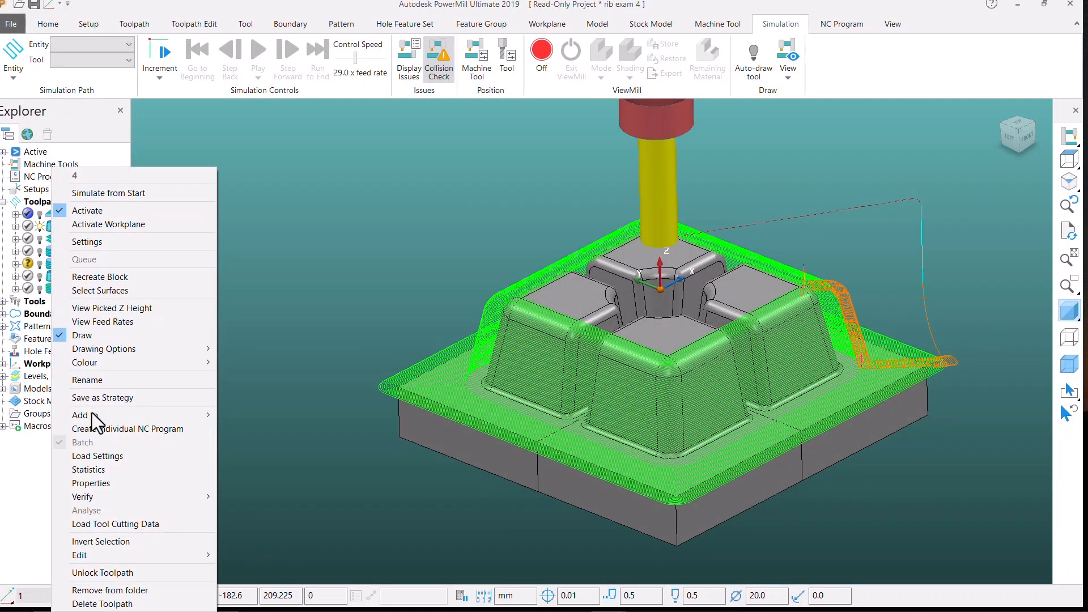
click(92, 468)
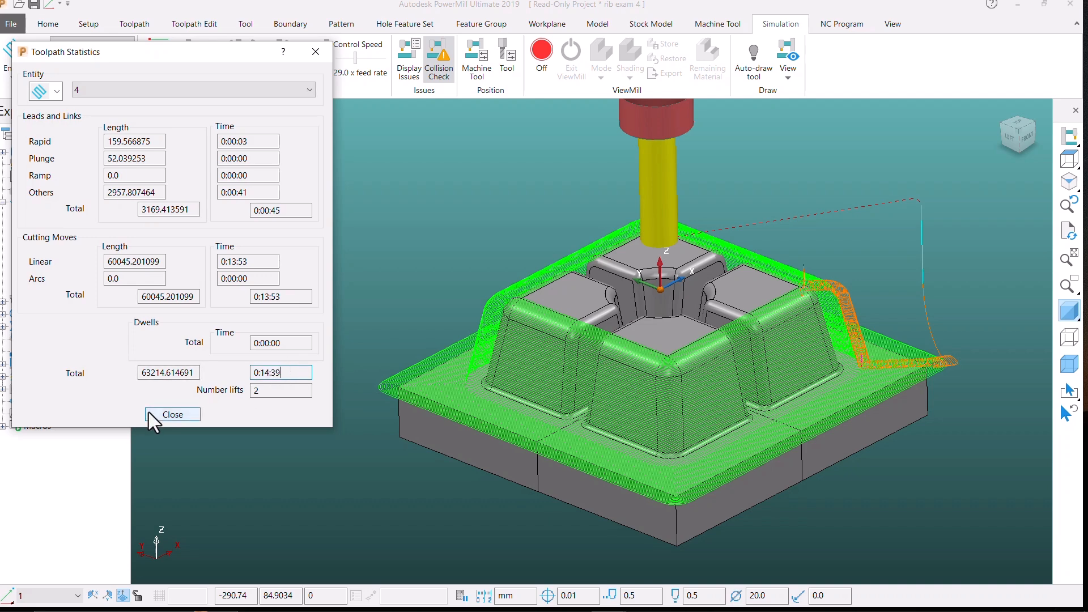
click(170, 414)
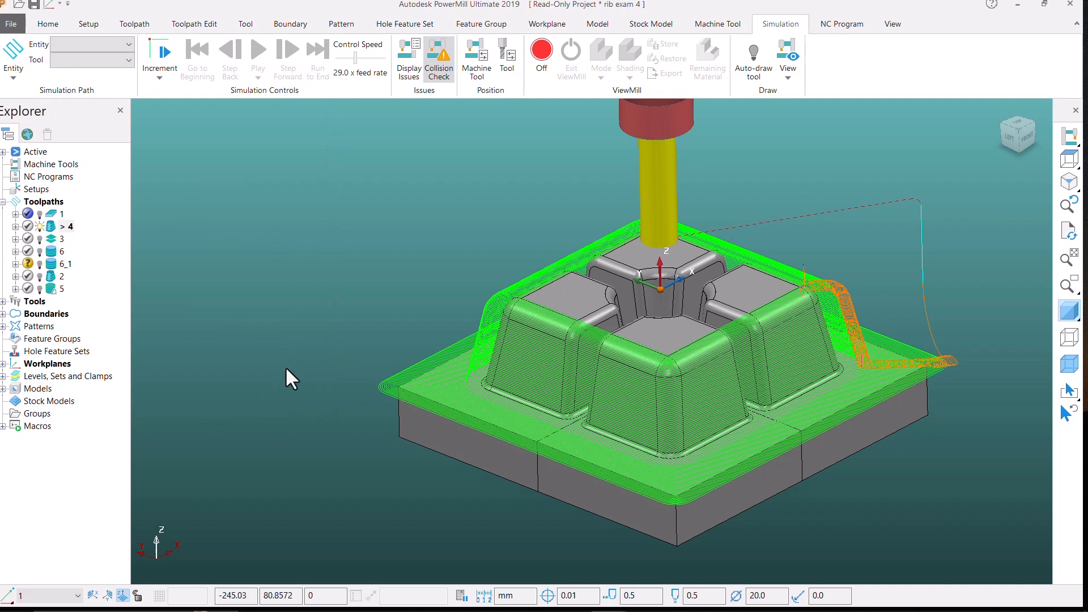
- Set up a ViewMill simulation of toolpath 4 at 19.0 × feed rate, with the toolpath lines hidden
click(540, 59)
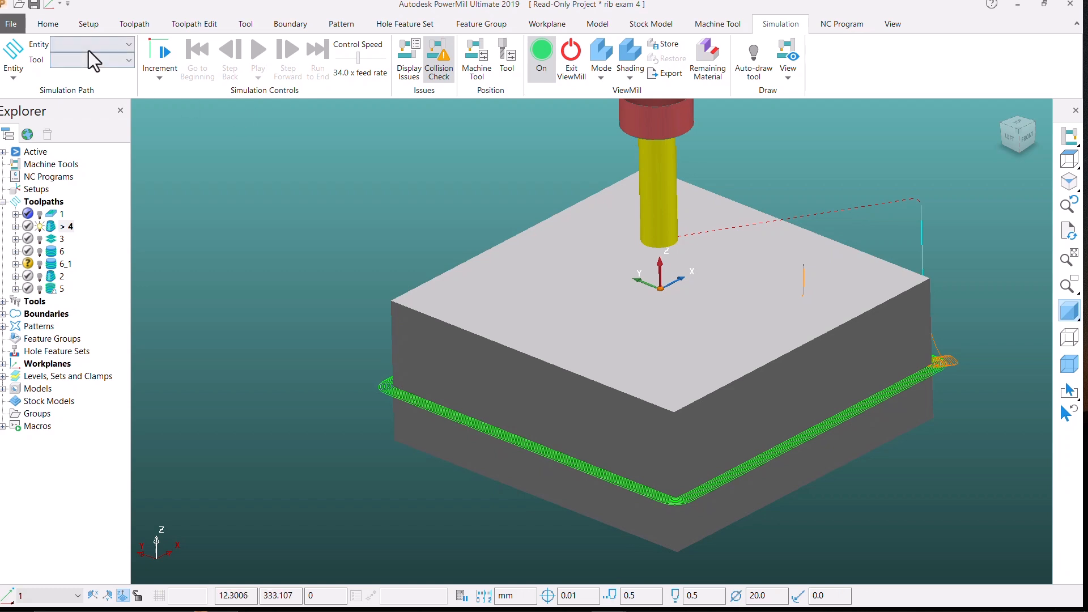
drag(350, 60, 348, 59)
click(91, 43)
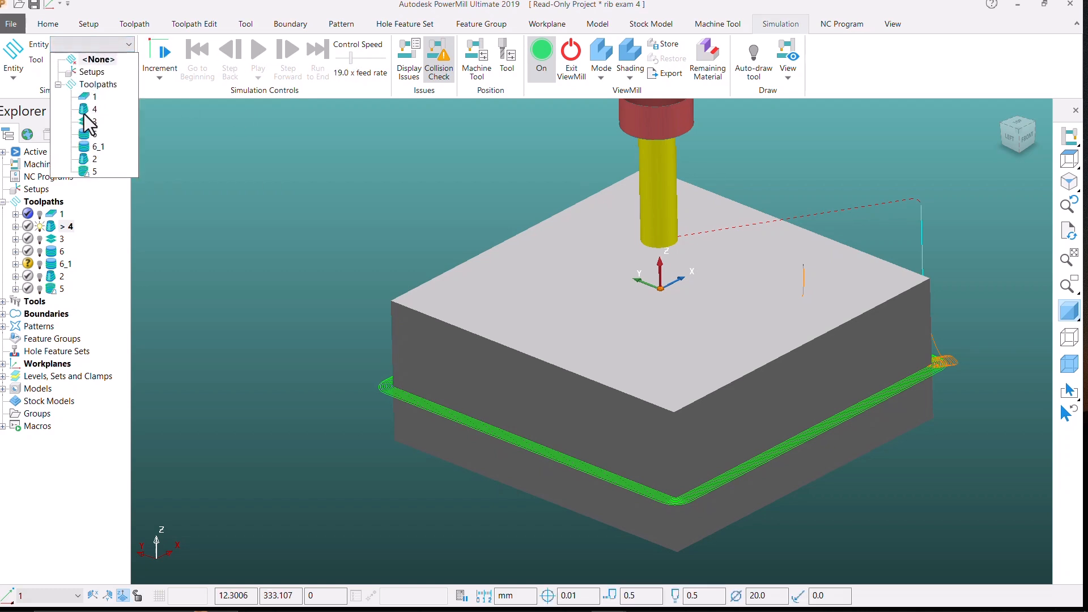
click(91, 109)
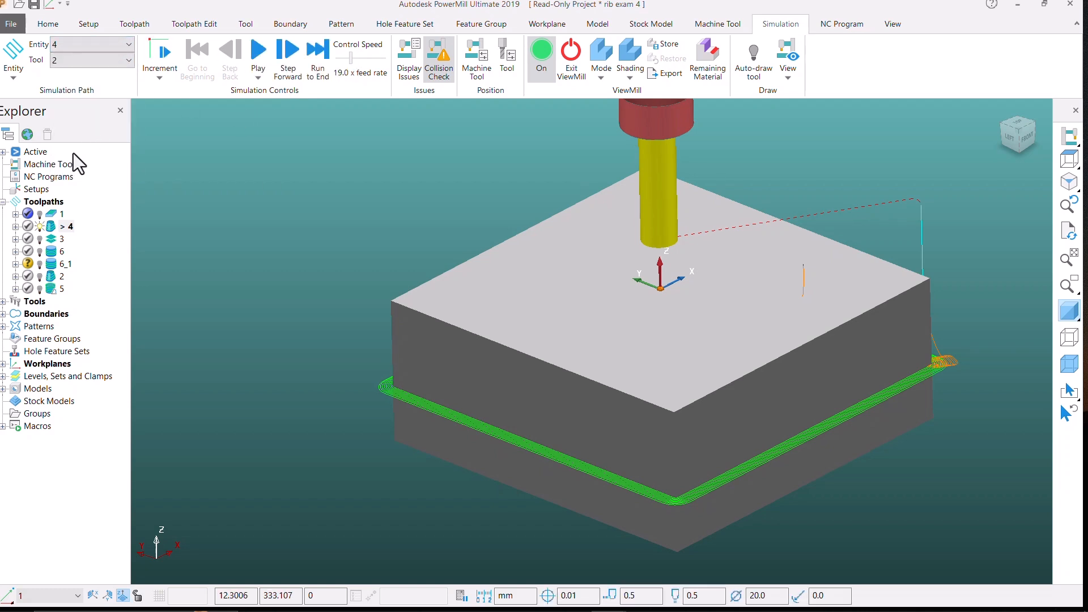
click(39, 227)
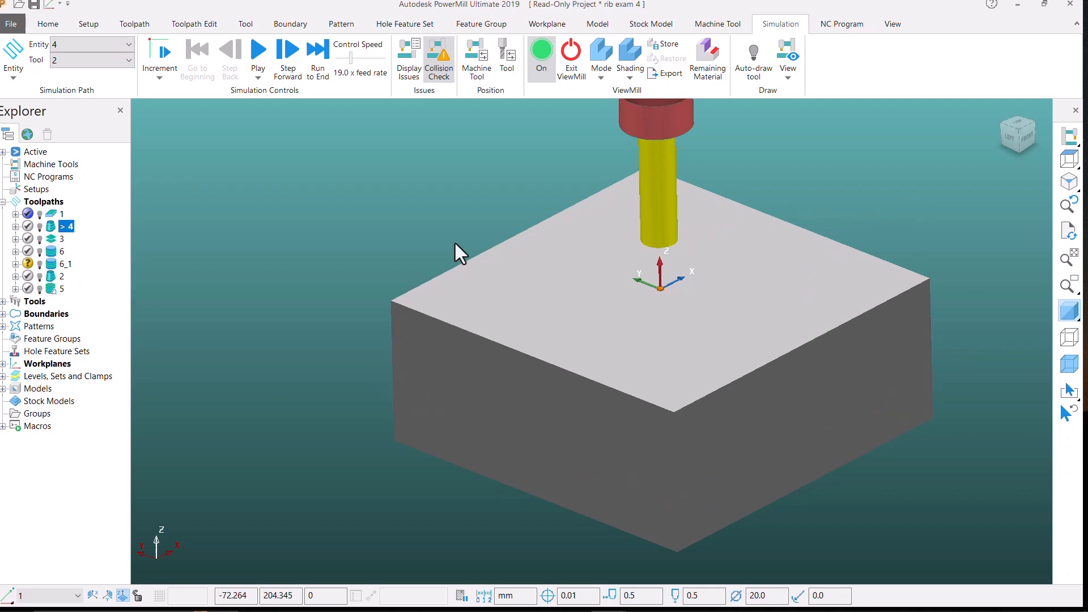
- Play the simulation with the tool drawn automatically, slowing it to 1.0 × feed rate to watch the cut at the block's corner
scroll(594, 256, down, 3)
scroll(661, 202, up, 1)
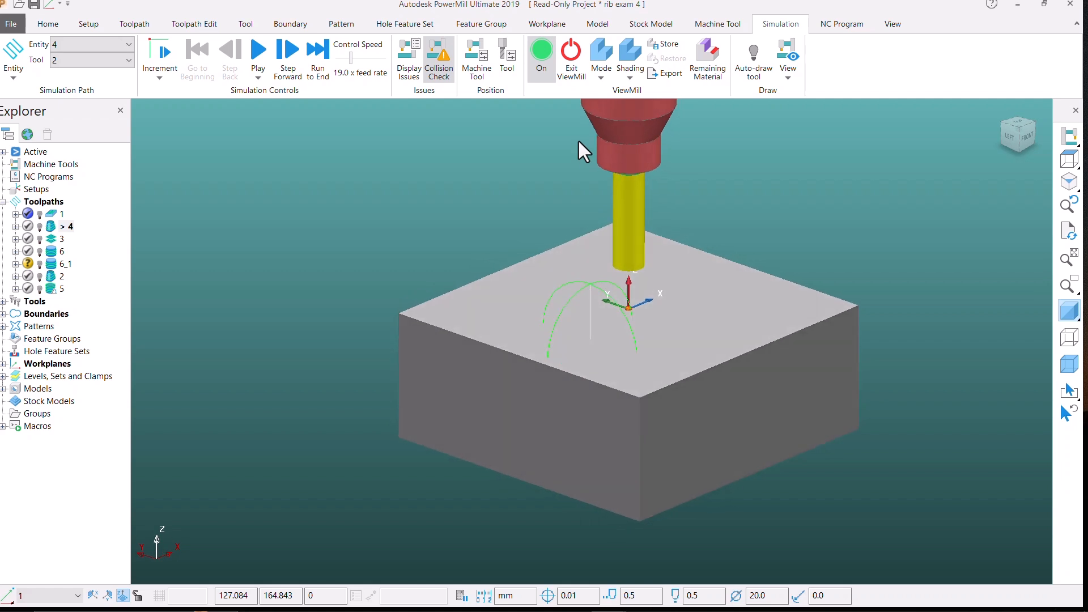
click(753, 56)
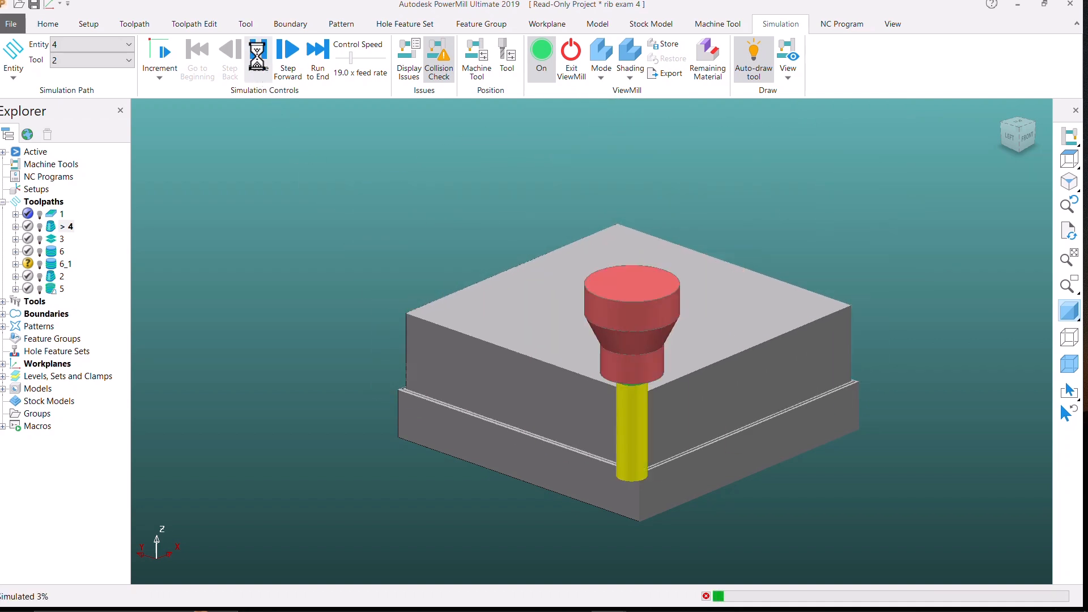
scroll(882, 337, up, 5)
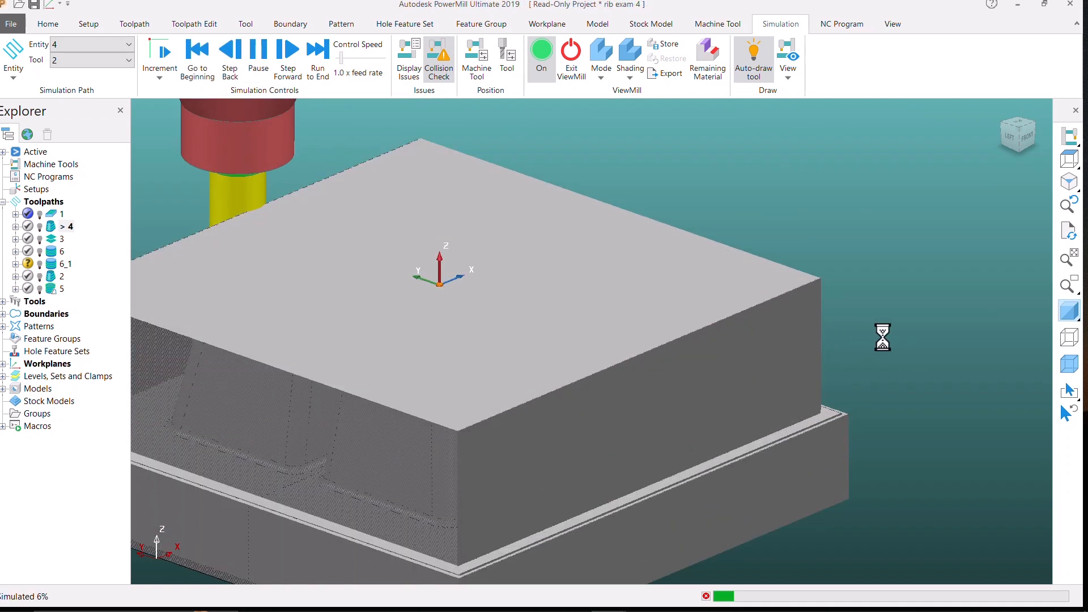
scroll(882, 337, up, 2)
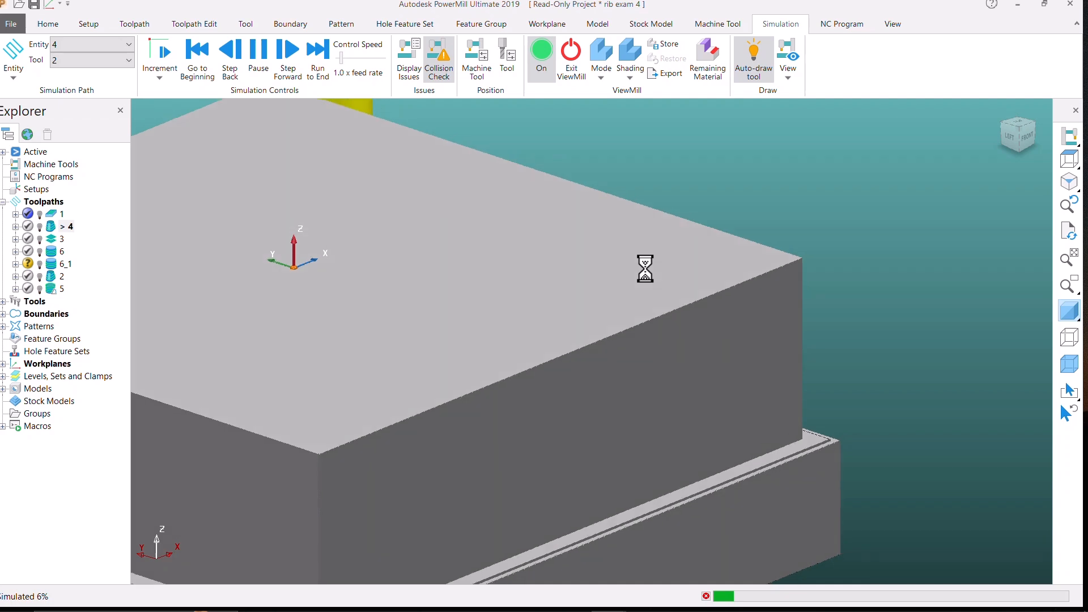